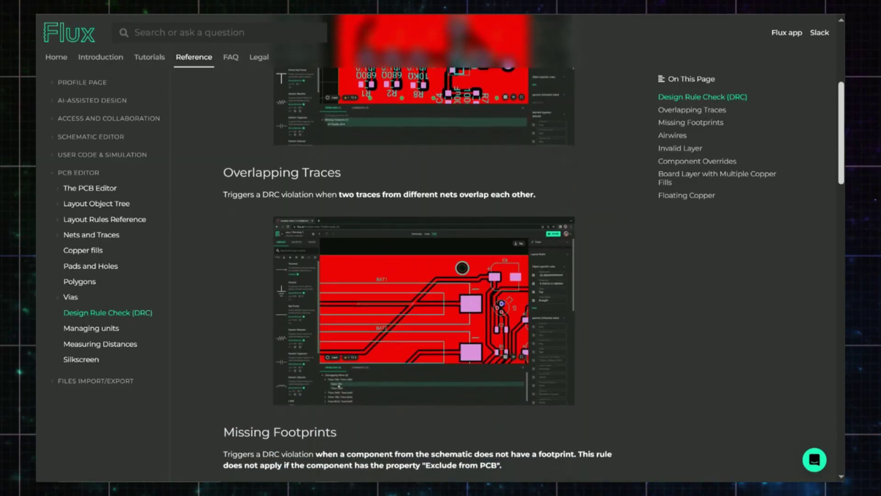
{"action": "scroll", "coordinate": [441, 248], "scroll_direction": "down", "scroll_amount": 2}
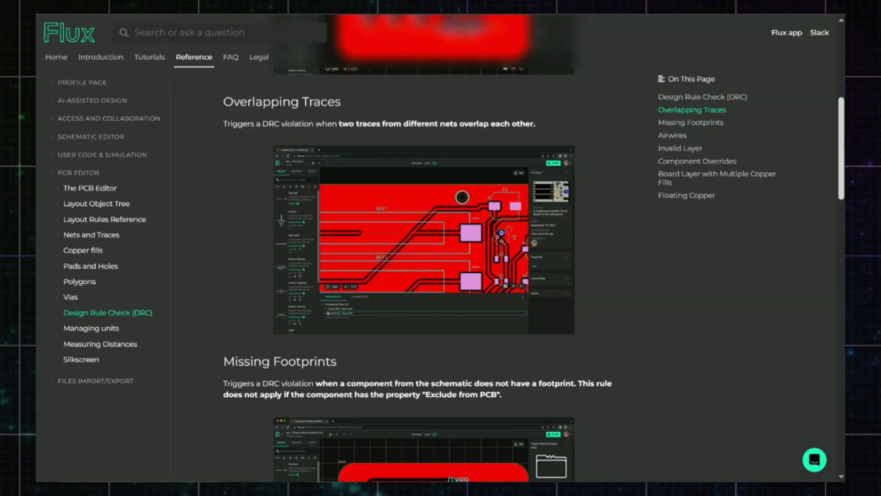
Scroll the DRC reference to Overlapping Traces and enlarge its example screenshot.
{"action": "scroll", "coordinate": [441, 248], "scroll_direction": "up", "scroll_amount": 1}
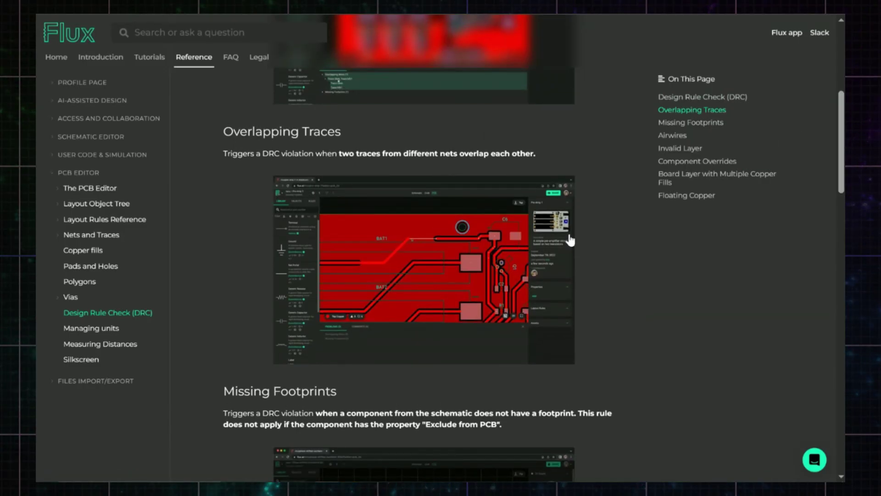
{"action": "left_click", "coordinate": [510, 255]}
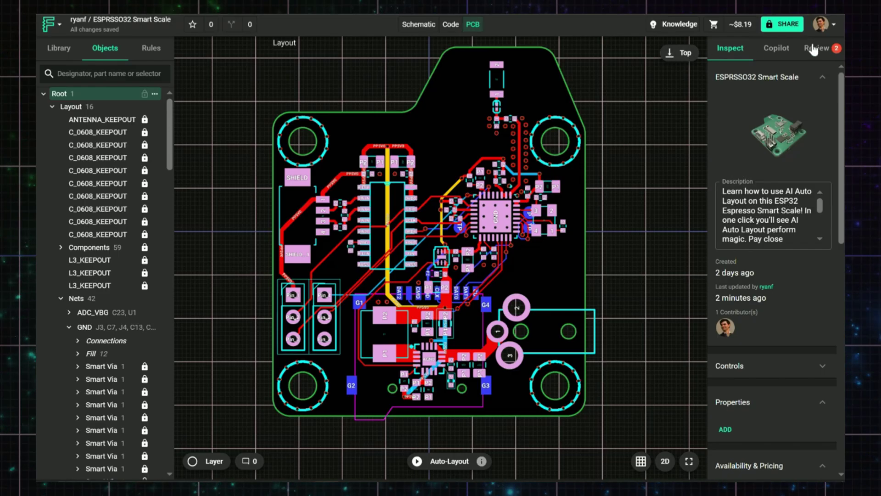
Zoom to the Overlapping Copper violation on Trace 07ba and drag the PP3V3 trace right, off the GND hole.
{"action": "left_click", "coordinate": [817, 48]}
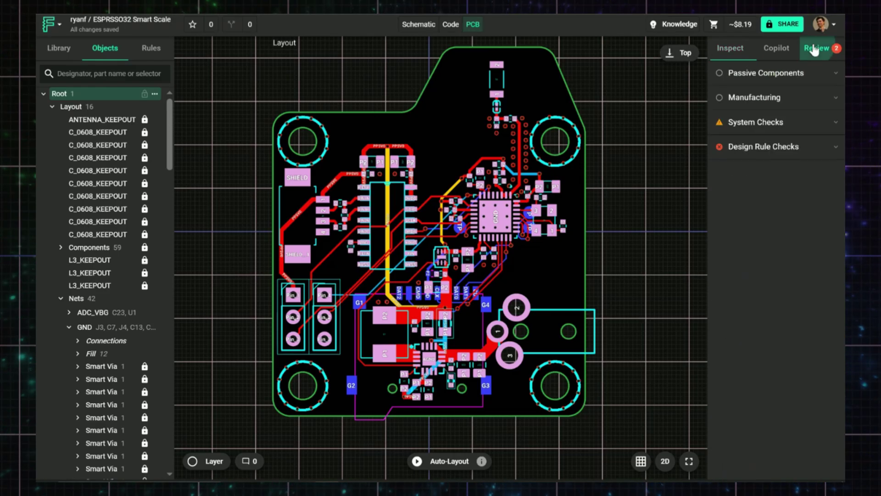
{"action": "left_click", "coordinate": [835, 147]}
{"action": "left_click", "coordinate": [828, 169]}
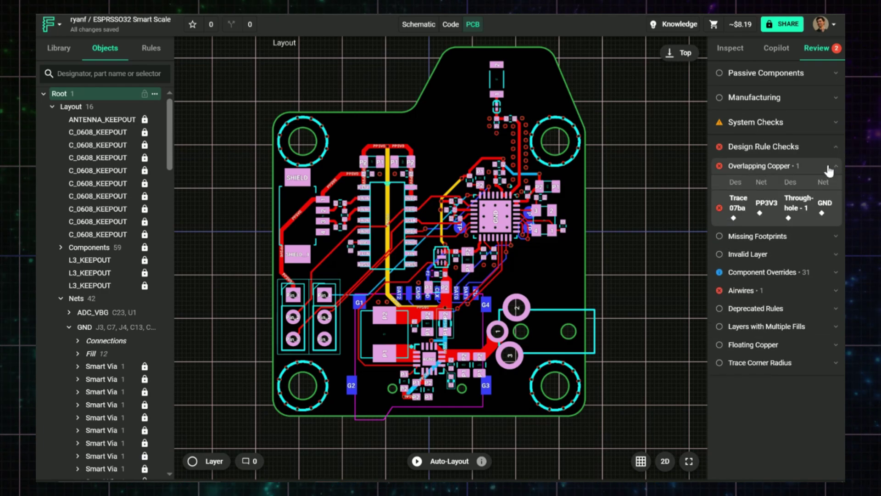
{"action": "left_click", "coordinate": [743, 211]}
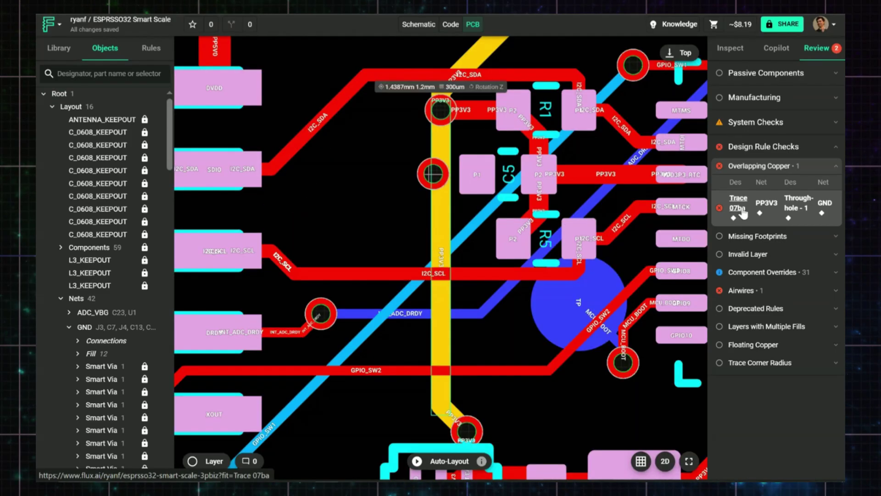
{"action": "left_click_drag", "start_coordinate": [444, 202], "coordinate": [464, 200]}
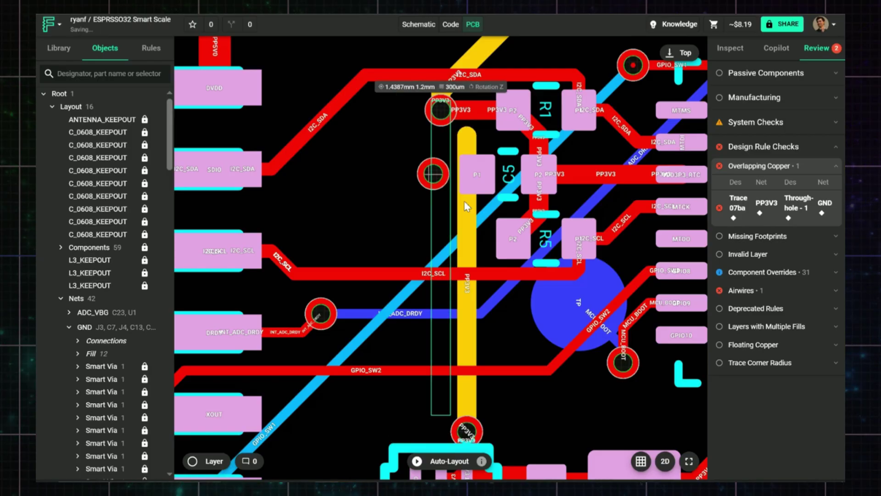
{"action": "left_click", "coordinate": [344, 184]}
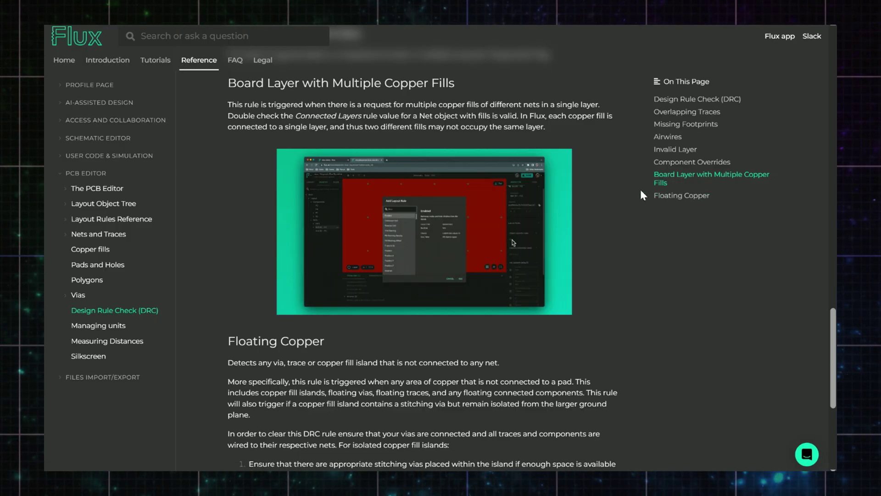
Enlarge the Board Layer with Multiple Copper Fills example clip, then close it.
{"action": "left_click", "coordinate": [528, 287]}
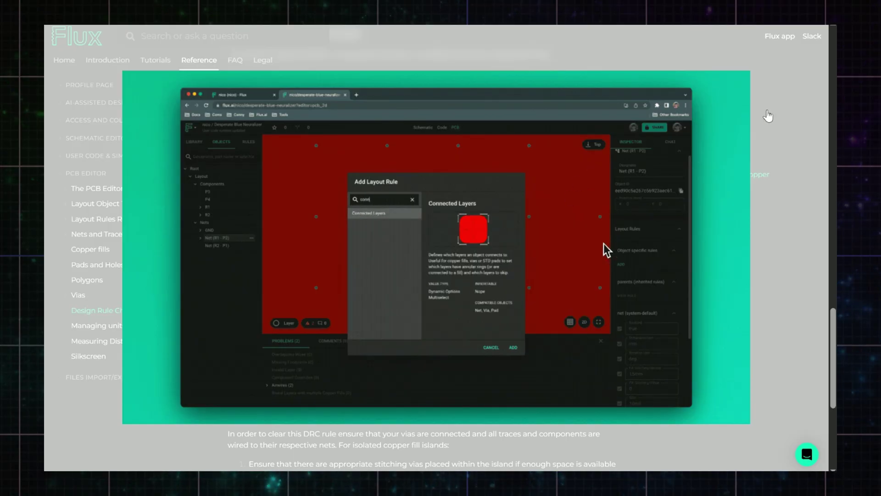
{"action": "left_click", "coordinate": [768, 118]}
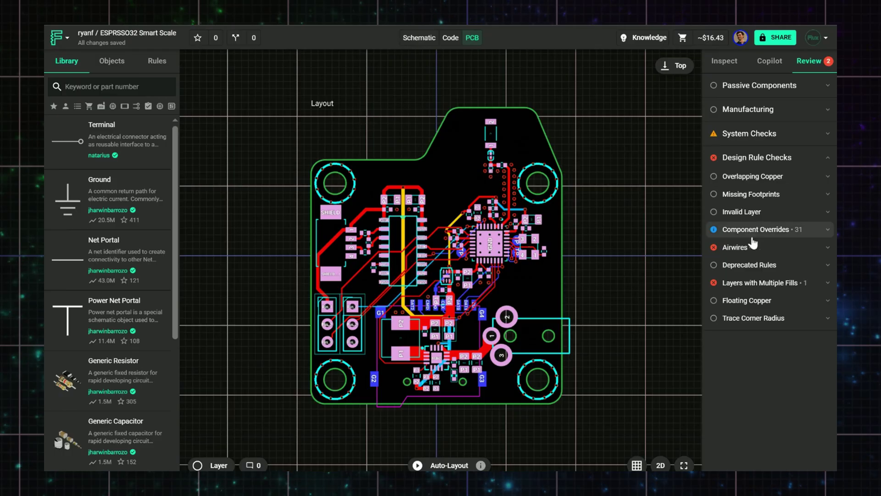
Locate the Mid-Layer 1 fill conflict and remove Mid-Layer 1 from the PP5V0 net's connected layers.
{"action": "left_click", "coordinate": [794, 283]}
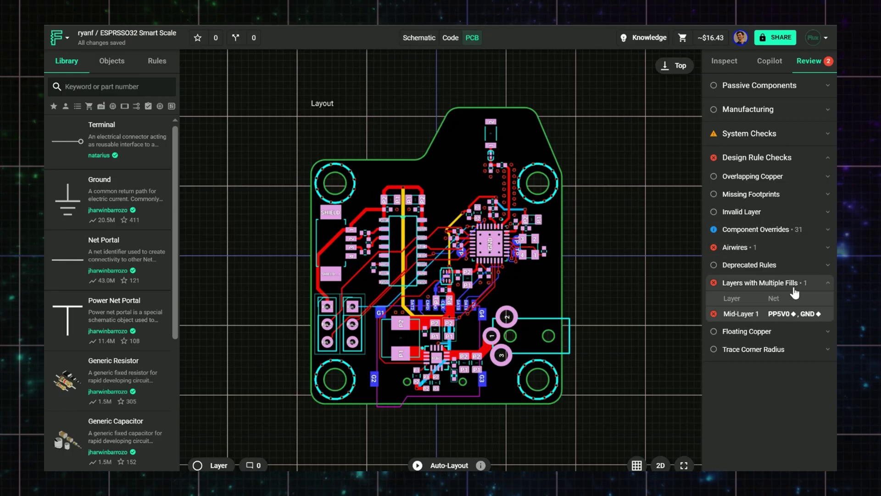
{"action": "left_click", "coordinate": [743, 313]}
{"action": "scroll", "coordinate": [122, 396], "scroll_direction": "down", "scroll_amount": 10}
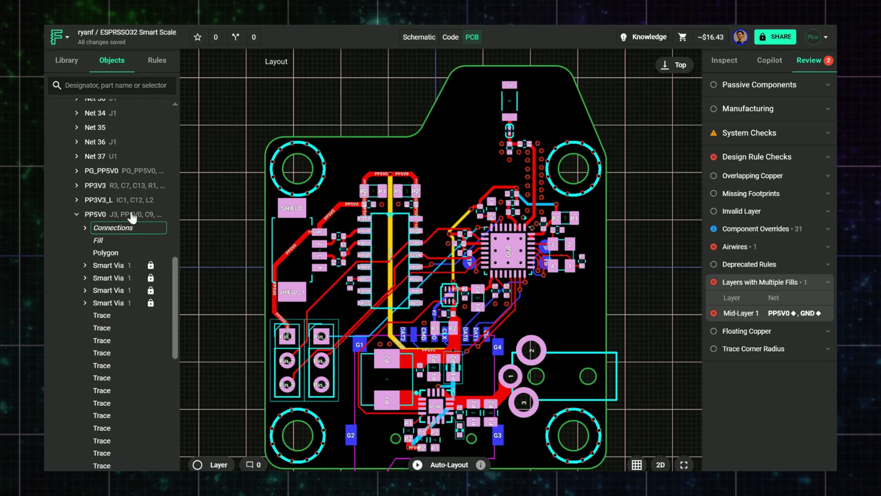
{"action": "left_click", "coordinate": [133, 216]}
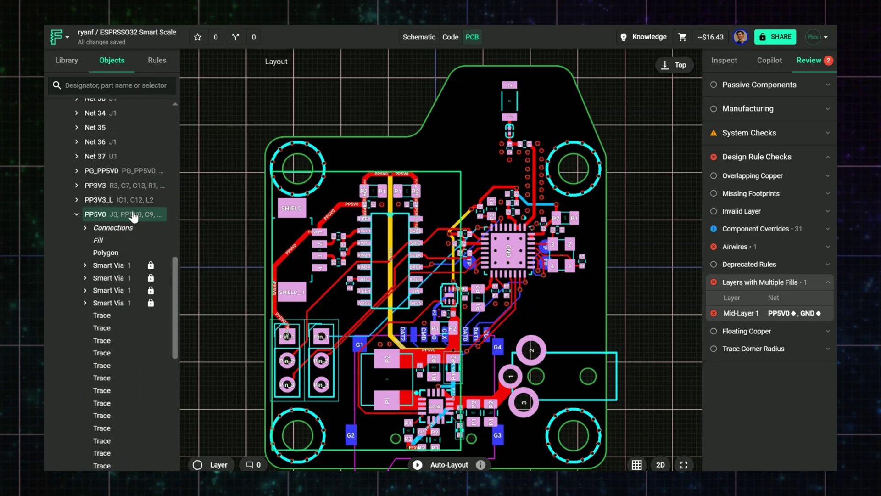
{"action": "left_click", "coordinate": [725, 61]}
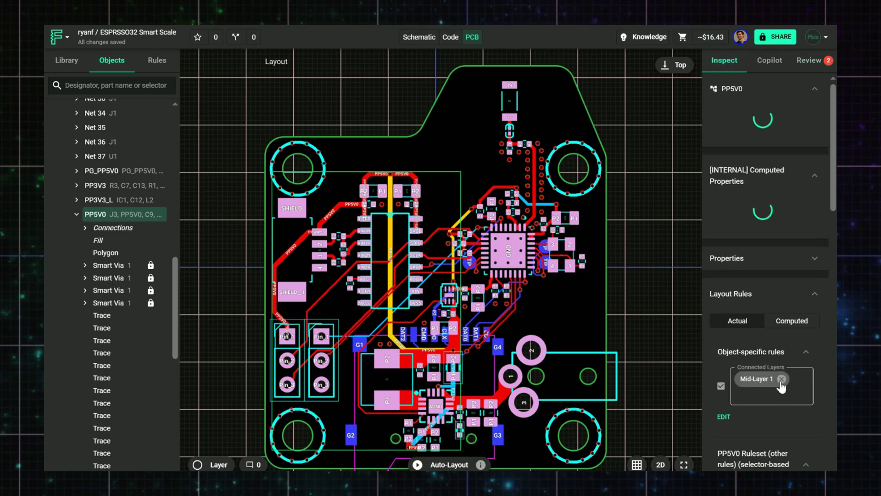
{"action": "scroll", "coordinate": [783, 387], "scroll_direction": "down", "scroll_amount": 5}
{"action": "left_click", "coordinate": [782, 347]}
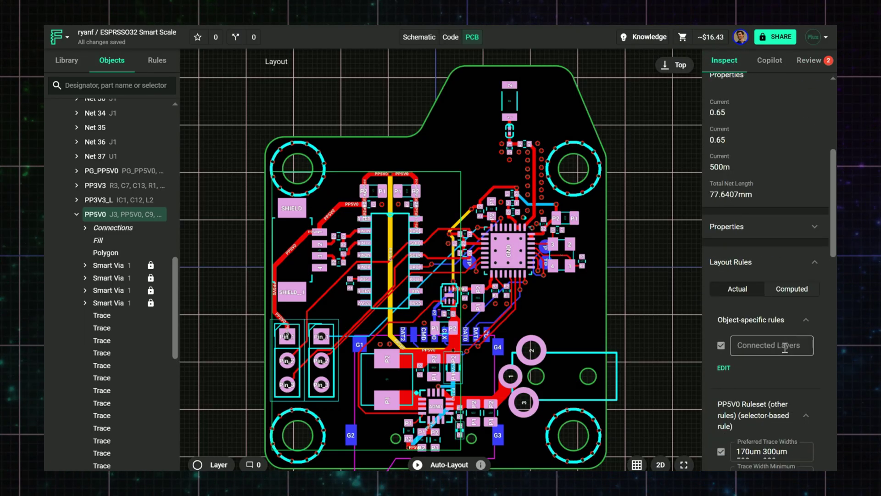
{"action": "left_click", "coordinate": [810, 60]}
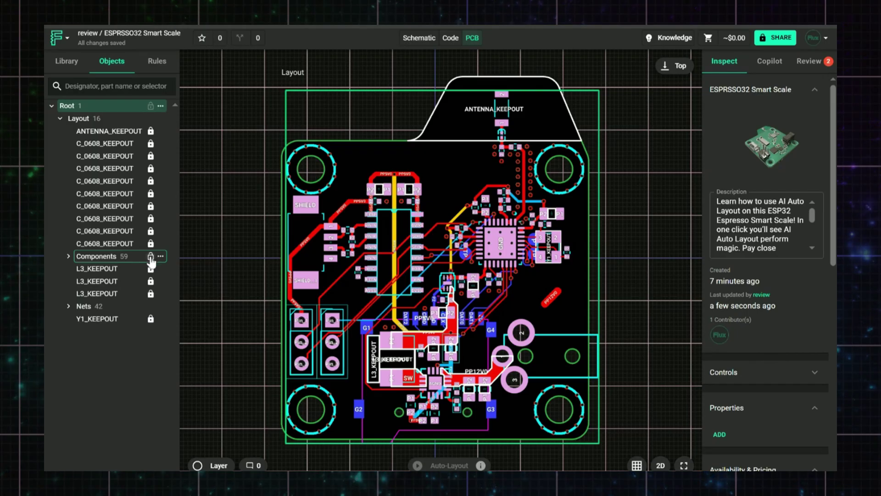
Toggle the Components group lock, then list Floating Copper violations and zoom to Trace 36f.
{"action": "left_click", "coordinate": [151, 258]}
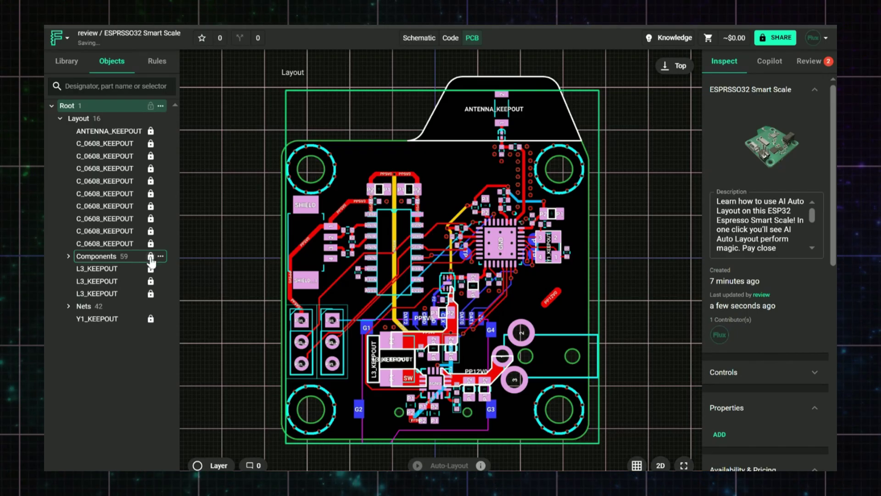
{"action": "left_click", "coordinate": [813, 70]}
{"action": "left_click", "coordinate": [828, 160]}
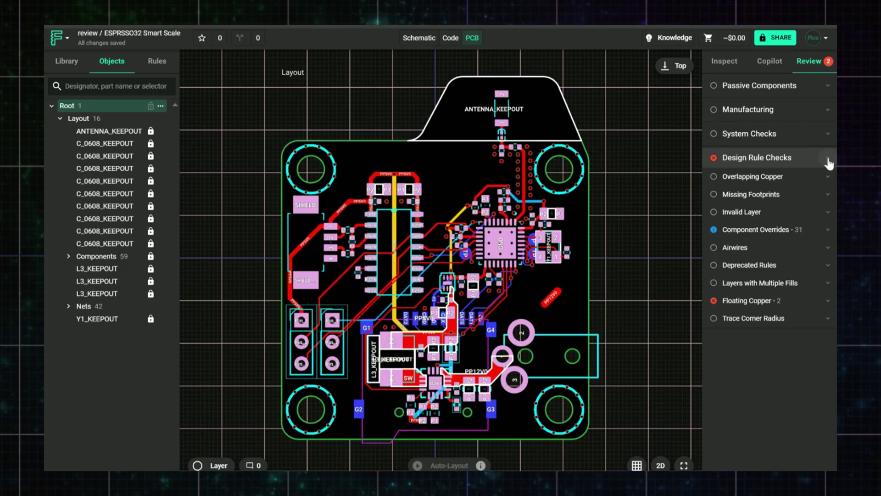
{"action": "left_click", "coordinate": [819, 302]}
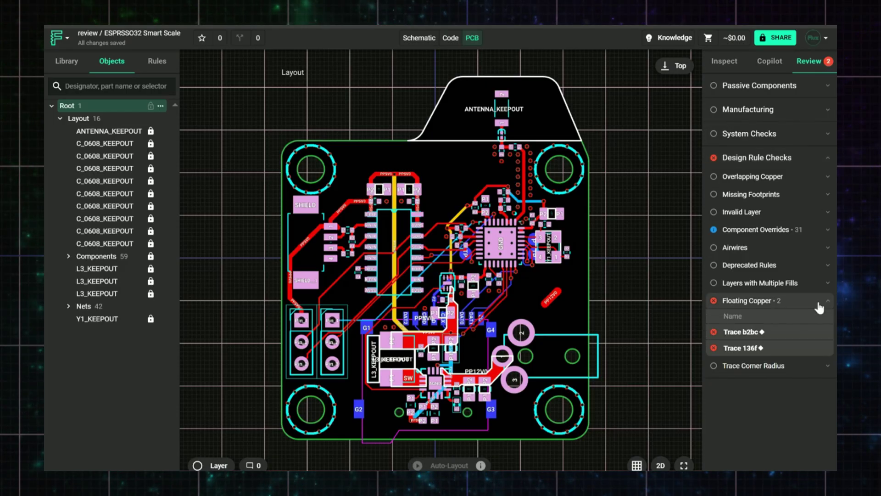
{"action": "left_click", "coordinate": [740, 347]}
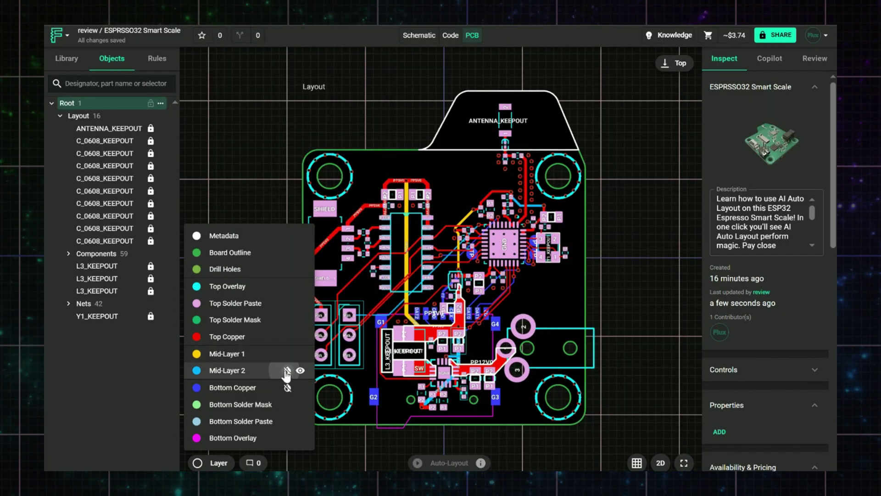
Select the GND net under Nets and replace its Bottom connected layer with All.
{"action": "left_click", "coordinate": [215, 463]}
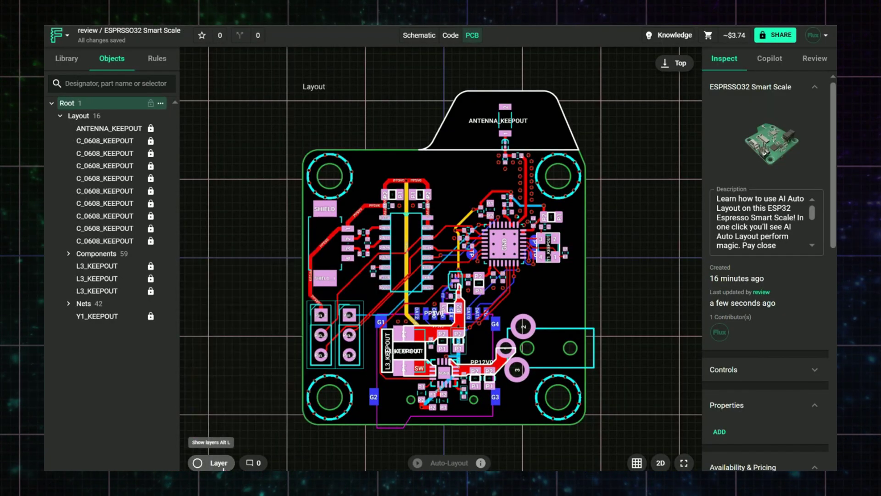
{"action": "left_click", "coordinate": [68, 304]}
{"action": "left_click", "coordinate": [76, 331]}
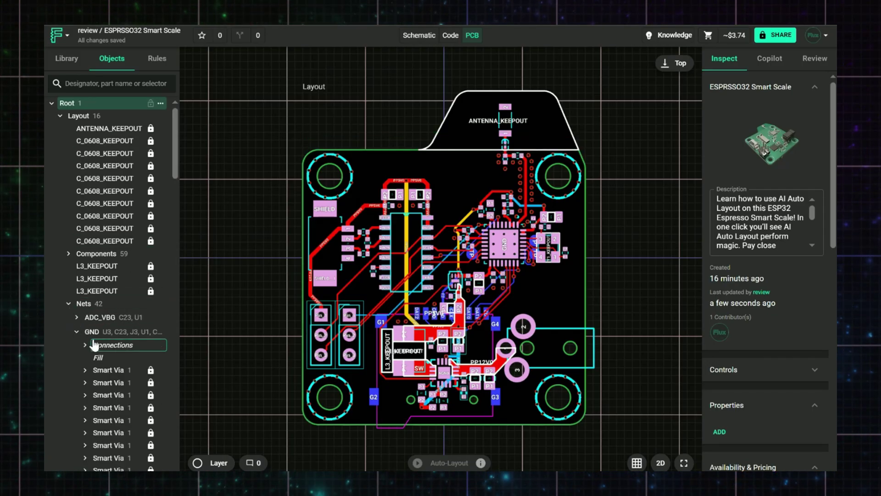
{"action": "left_click", "coordinate": [95, 337]}
{"action": "scroll", "coordinate": [796, 289], "scroll_direction": "down", "scroll_amount": 10}
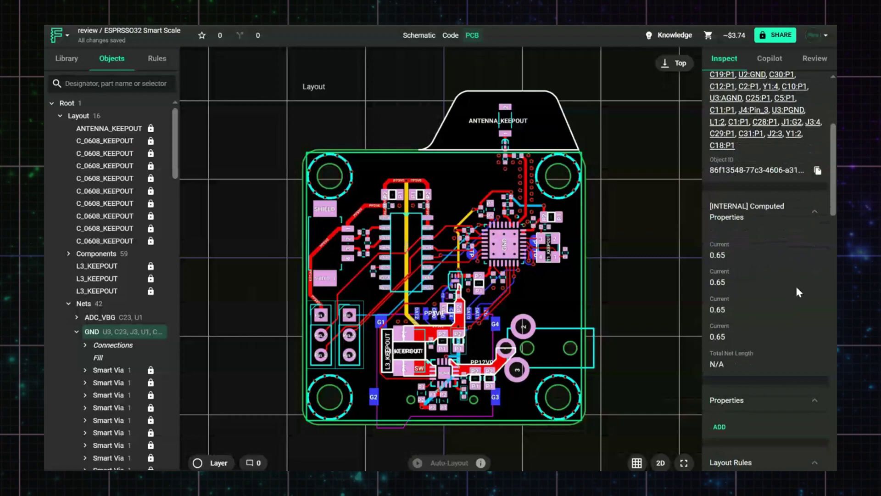
{"action": "scroll", "coordinate": [806, 336], "scroll_direction": "down", "scroll_amount": 3}
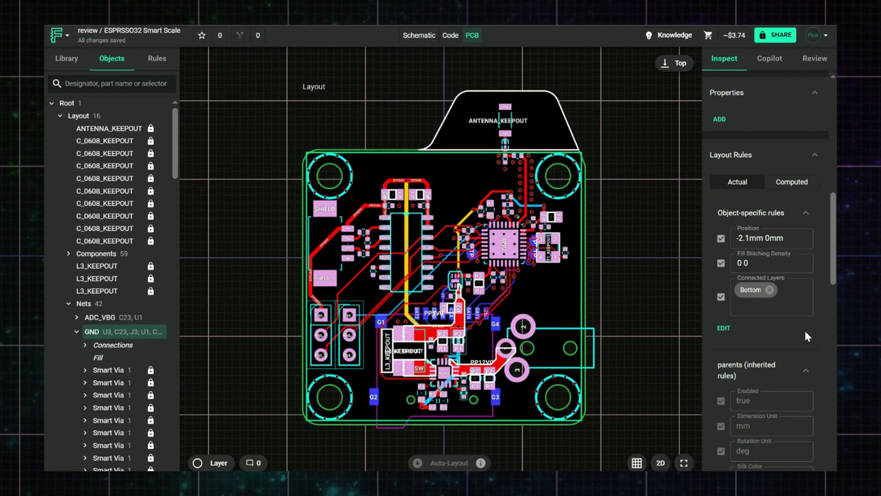
{"action": "left_click", "coordinate": [769, 289]}
{"action": "left_click", "coordinate": [771, 313]}
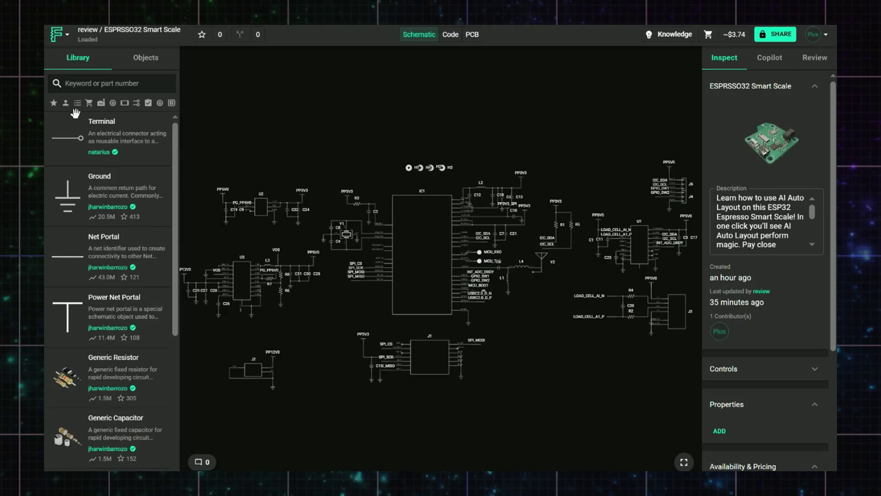
Apply the Your Components filter in the Library.
{"action": "left_click", "coordinate": [65, 103]}
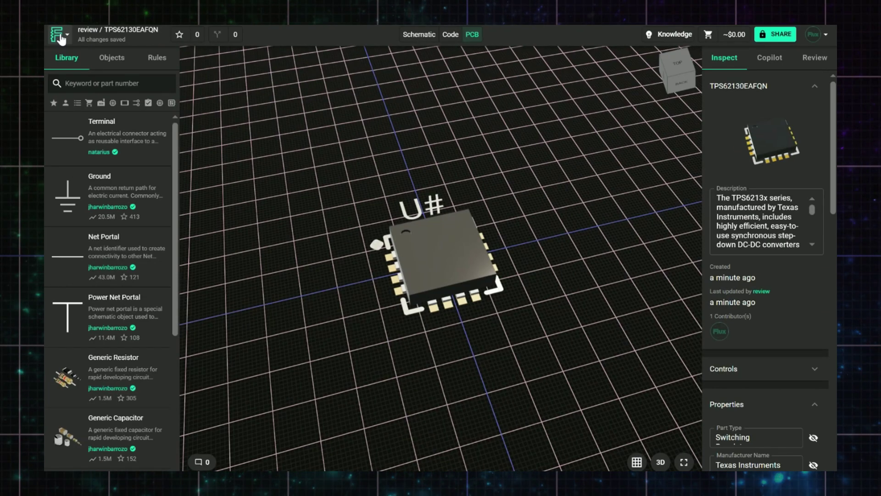
Publish the TPS62130EAFQN part to the library and dismiss the publishing notice.
{"action": "left_click", "coordinate": [61, 36]}
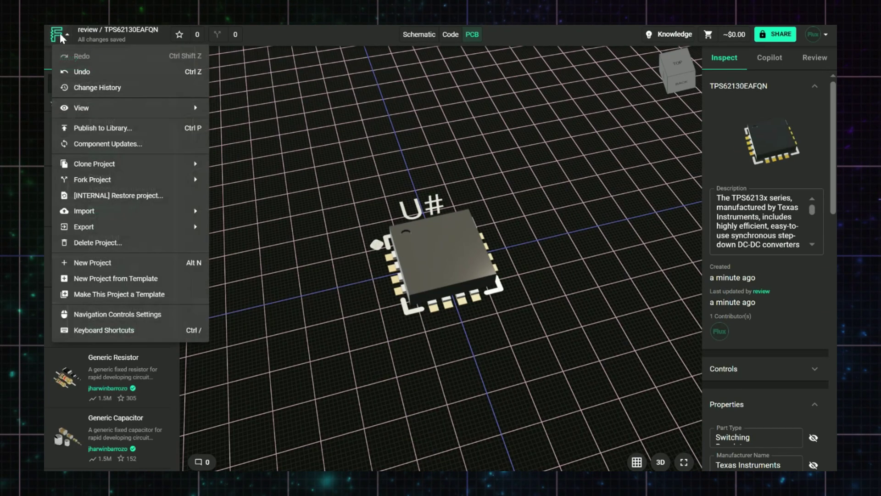
{"action": "left_click", "coordinate": [147, 132]}
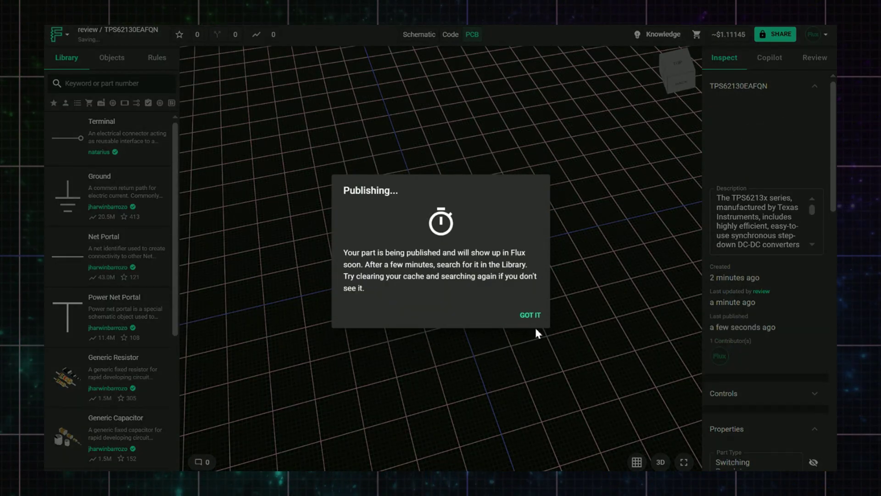
{"action": "left_click", "coordinate": [531, 316]}
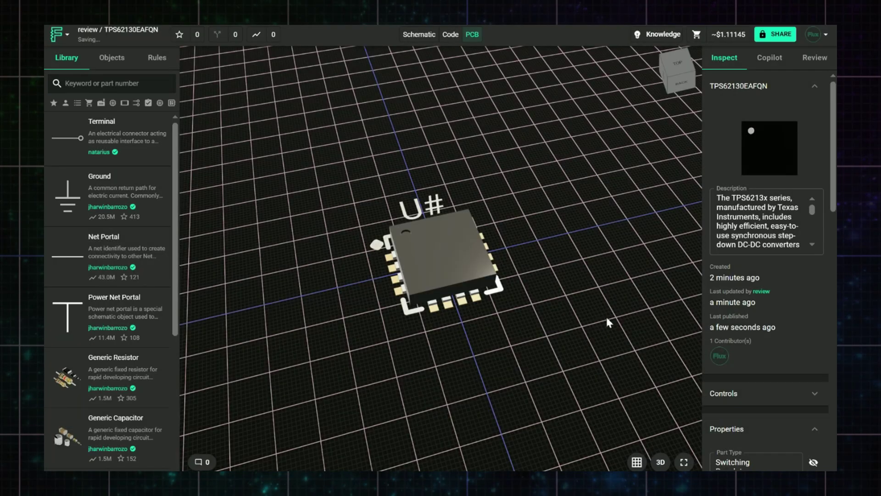
Set the project's sharing access to 'Anyone can view'.
{"action": "left_click", "coordinate": [782, 39]}
{"action": "left_click", "coordinate": [449, 281]}
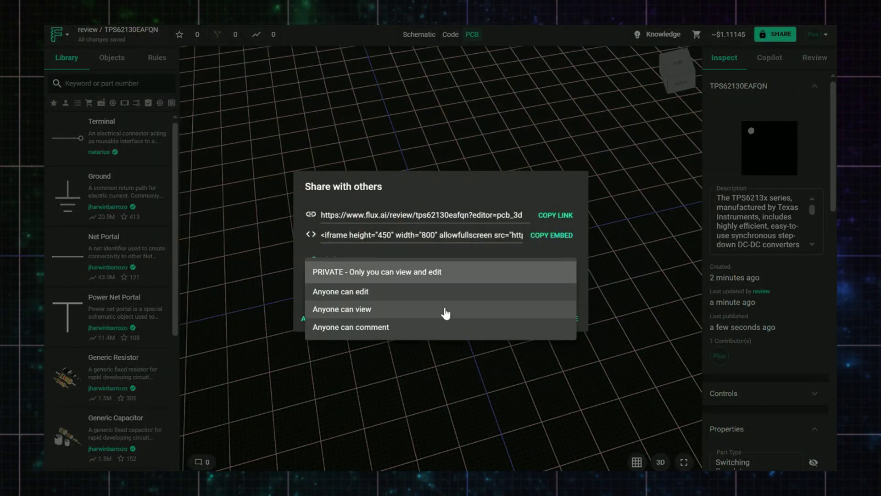
{"action": "left_click", "coordinate": [445, 308]}
{"action": "left_click", "coordinate": [569, 317]}
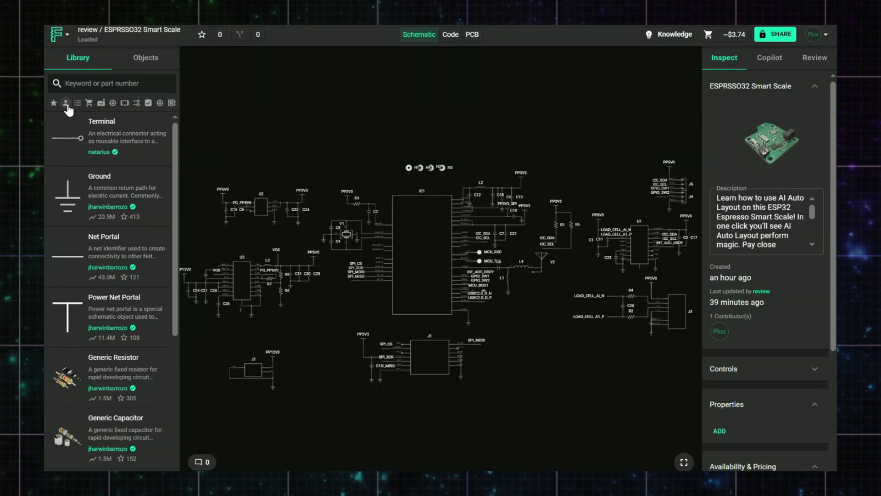
Filter the library to your own parts and place TPS62130EAFQN onto the schematic.
{"action": "left_click", "coordinate": [66, 103]}
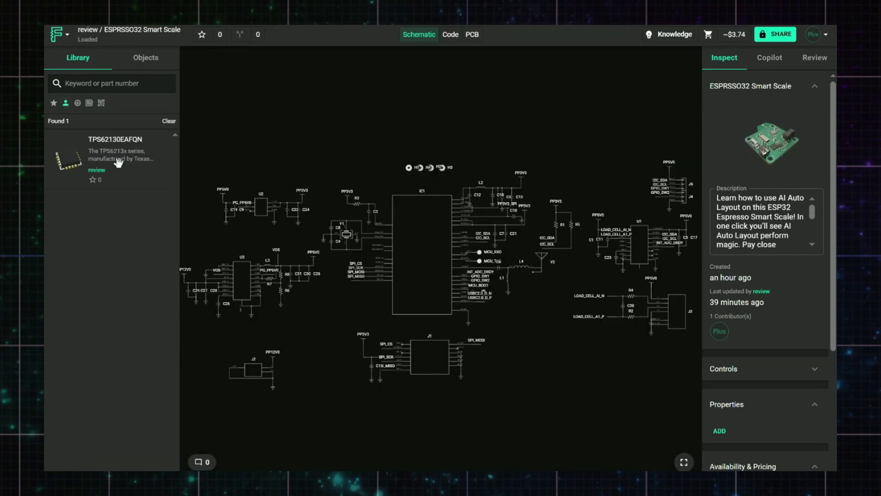
{"action": "left_click_drag", "start_coordinate": [117, 159], "coordinate": [335, 124]}
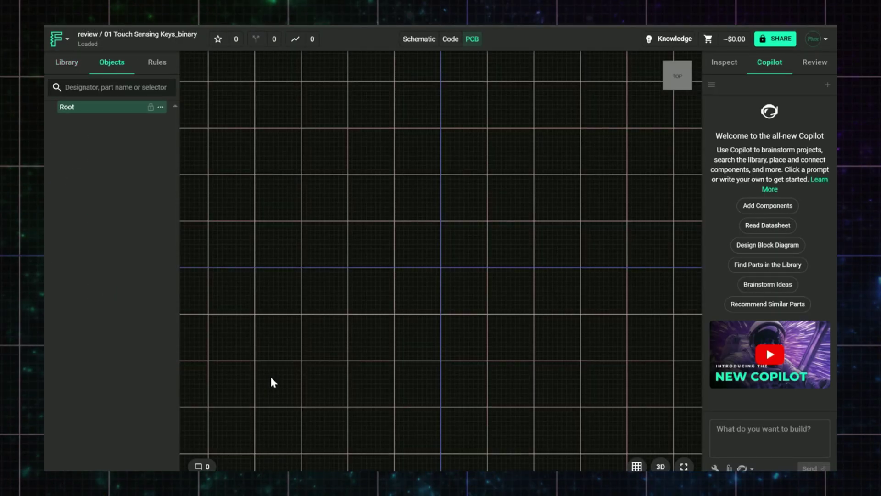
{"action": "left_click", "coordinate": [418, 42]}
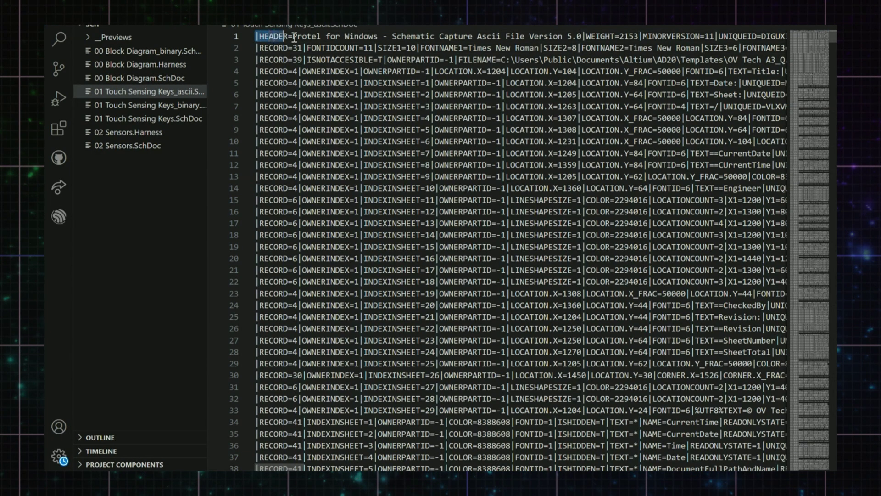
Compare the ASCII Touch Sensing Keys file header with the binary version's.
{"action": "left_click_drag", "start_coordinate": [294, 39], "coordinate": [425, 36]}
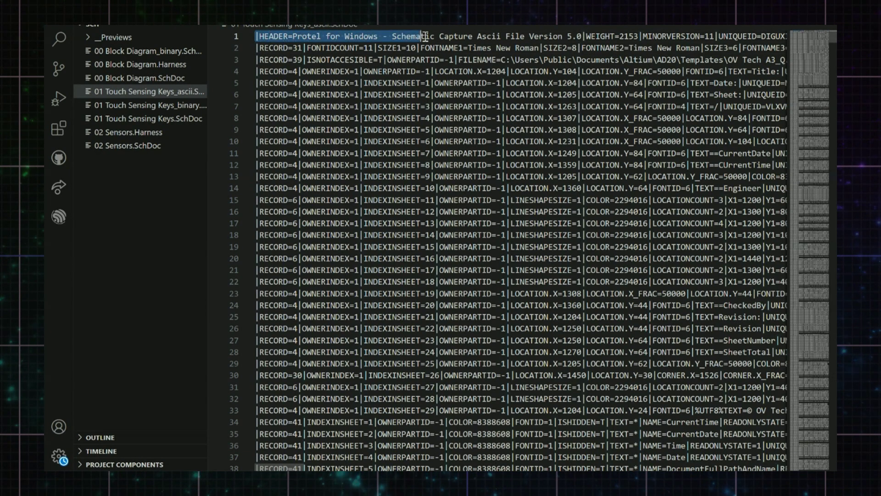
{"action": "left_click", "coordinate": [587, 39]}
{"action": "left_click", "coordinate": [147, 105]}
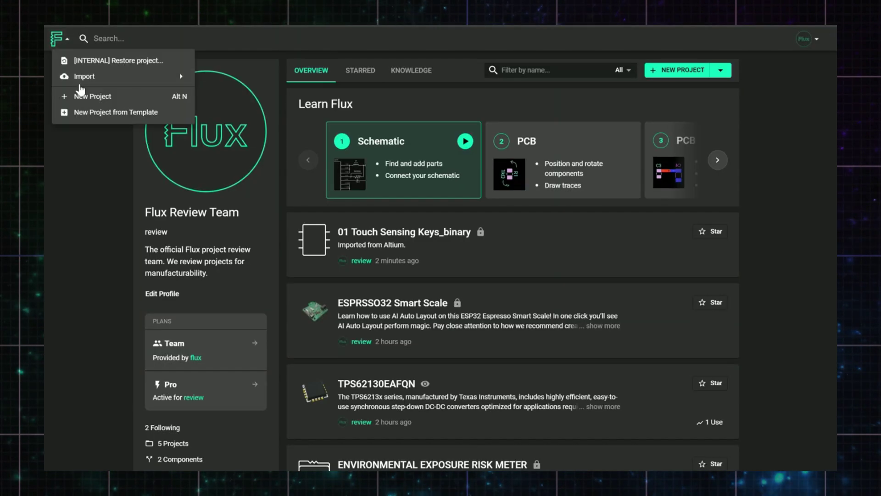
Import '01 Touch Sensing Keys_ascii' with the Altium importer and bring in its components.
{"action": "mouse_move", "coordinate": [124, 77]}
{"action": "left_click", "coordinate": [256, 145]}
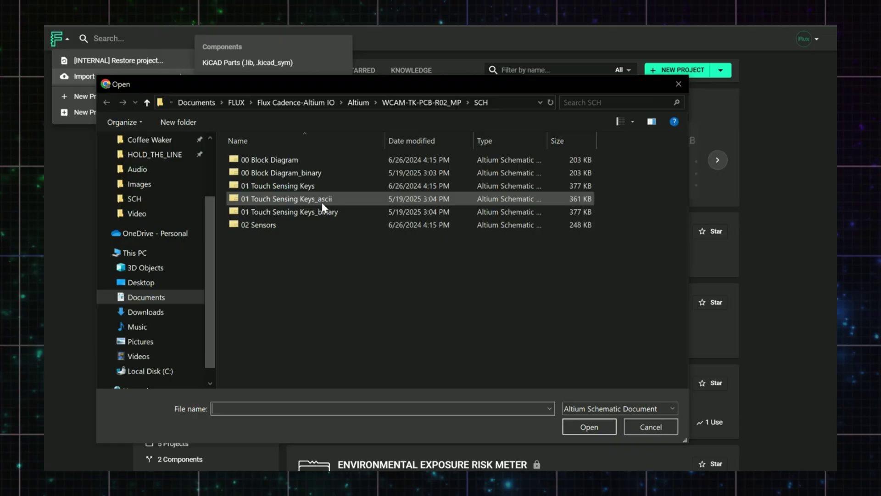
{"action": "left_click", "coordinate": [272, 199]}
{"action": "left_click", "coordinate": [584, 480]}
{"action": "left_click", "coordinate": [532, 182]}
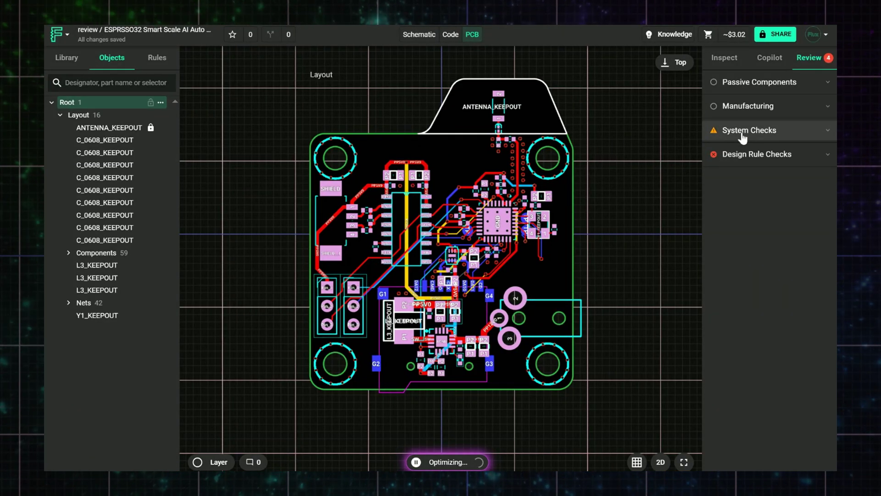
Review the auto-layout's unroutable IN and VOS net checks, then pause the optimizer and discard the session.
{"action": "left_click", "coordinate": [743, 133]}
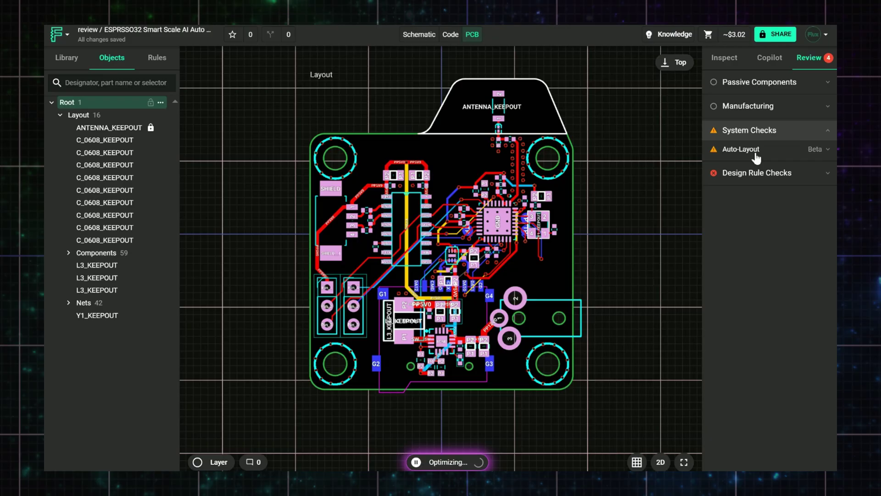
{"action": "left_click", "coordinate": [759, 174]}
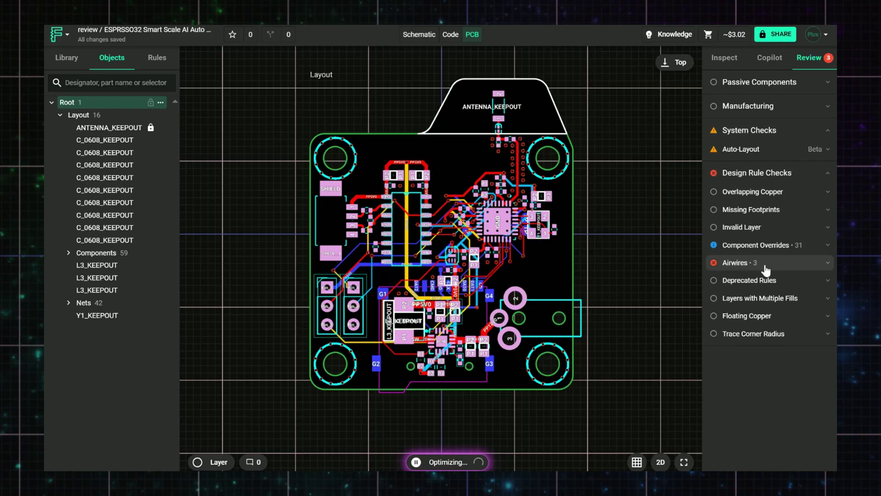
{"action": "left_click", "coordinate": [767, 192]}
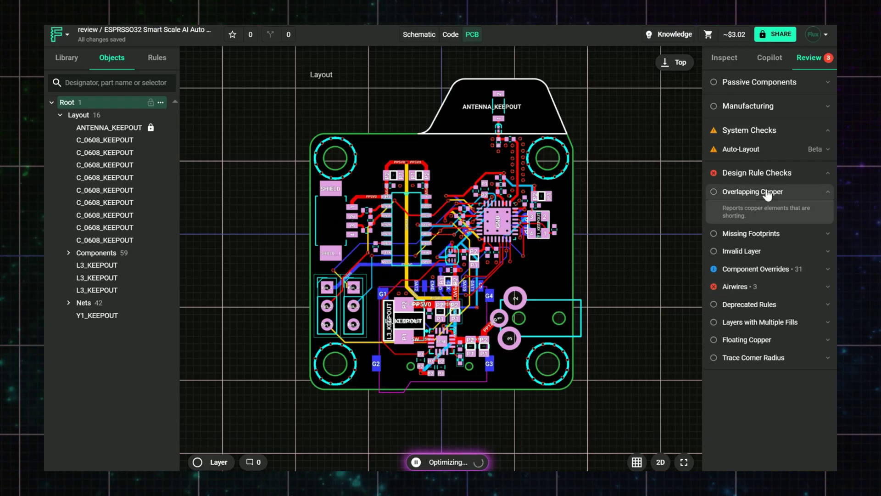
{"action": "left_click", "coordinate": [742, 151]}
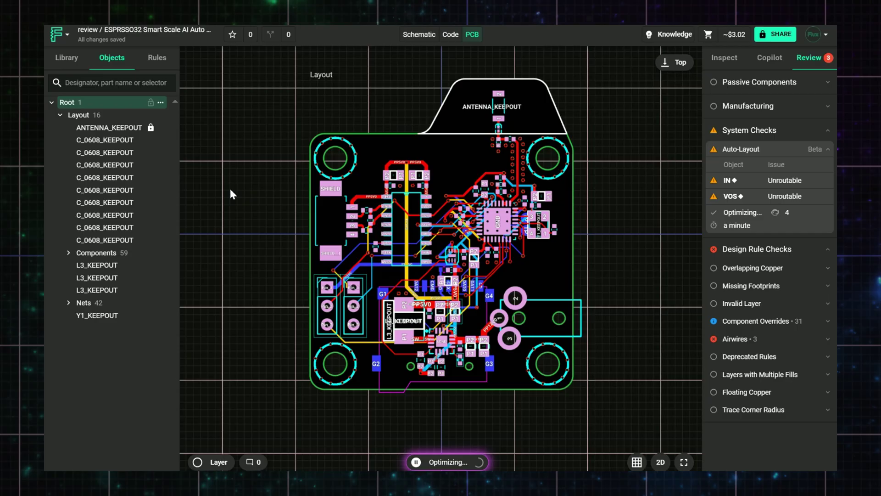
{"action": "left_click", "coordinate": [416, 462]}
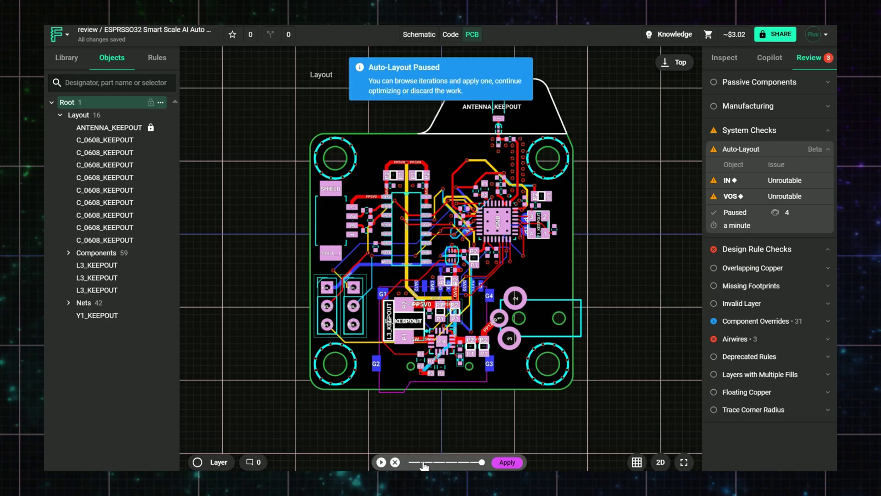
{"action": "left_click", "coordinate": [396, 463]}
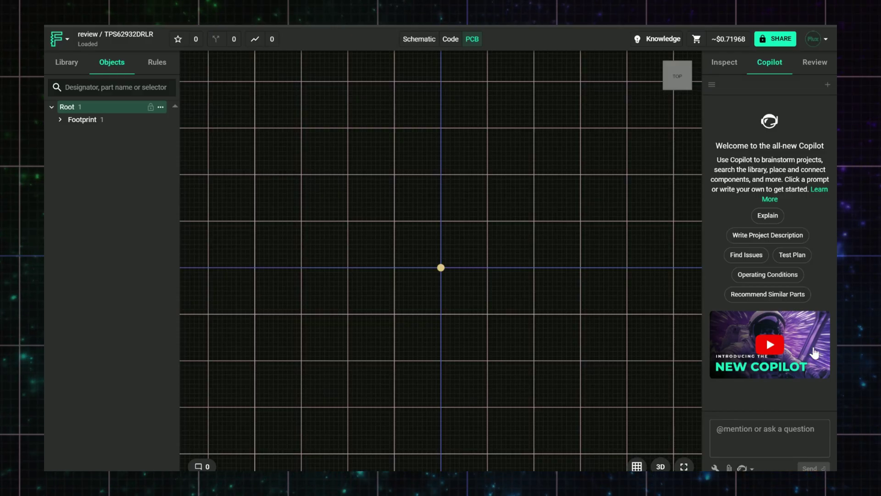
Open the Manage Assets dialog from the TPS62932DRLR part's Assets section in the Inspect panel.
{"action": "left_click", "coordinate": [725, 63]}
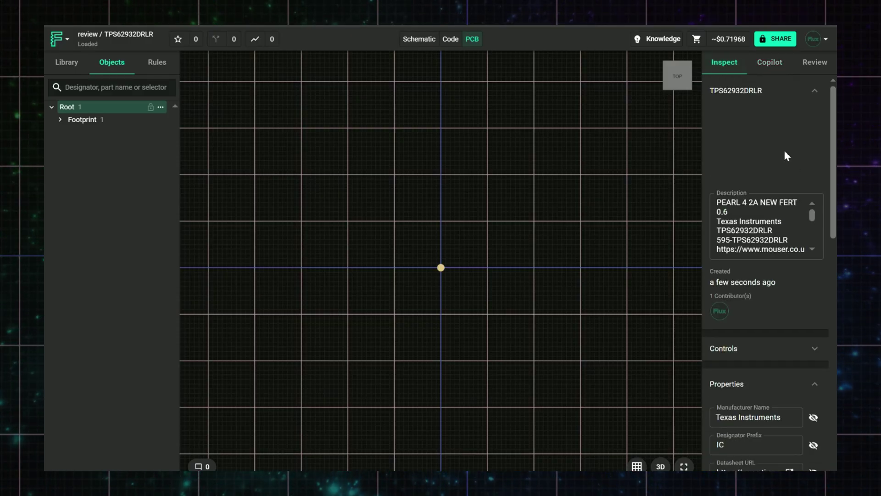
{"action": "scroll", "coordinate": [785, 151], "scroll_direction": "down", "scroll_amount": 10}
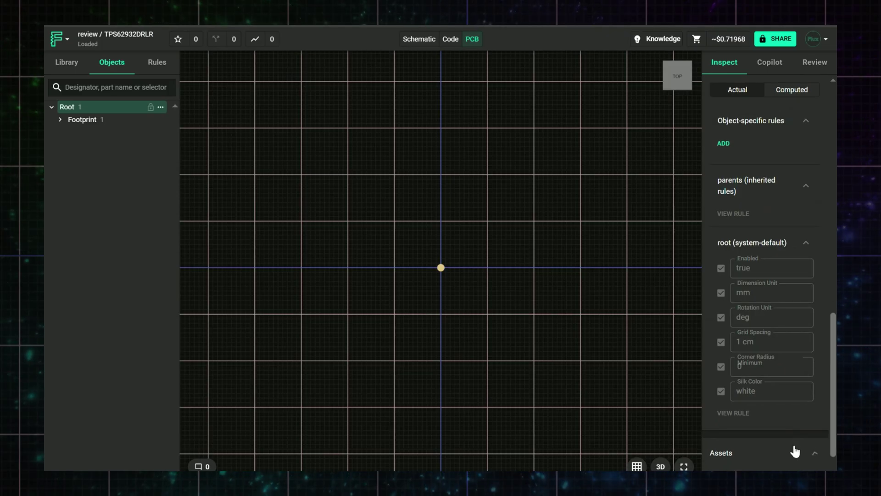
{"action": "left_click", "coordinate": [795, 450]}
{"action": "left_click", "coordinate": [734, 443]}
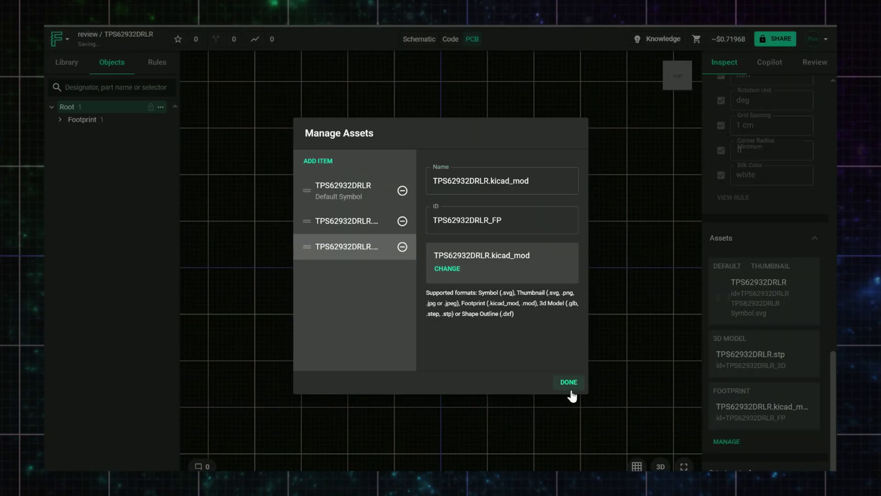
Close the asset manager, add a Model object under Root, and give it an Asset layout rule.
{"action": "left_click", "coordinate": [568, 385]}
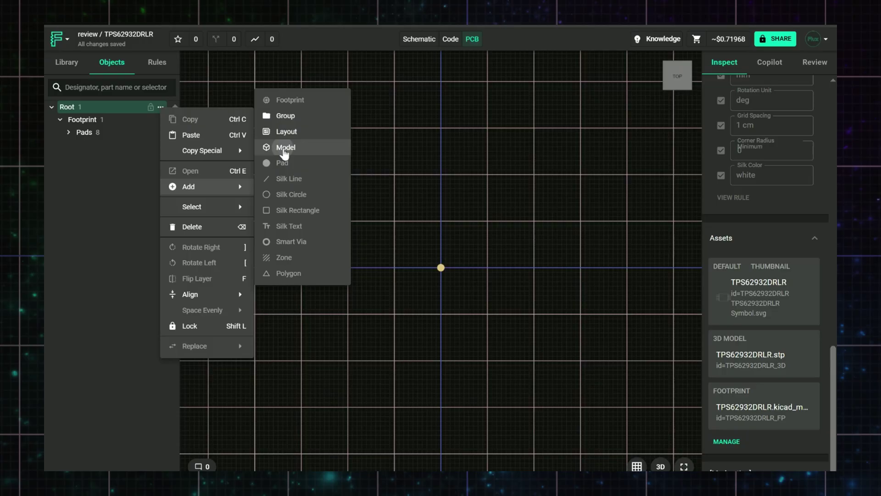
{"action": "left_click", "coordinate": [284, 147]}
{"action": "left_click", "coordinate": [724, 325]}
{"action": "left_click", "coordinate": [723, 317]}
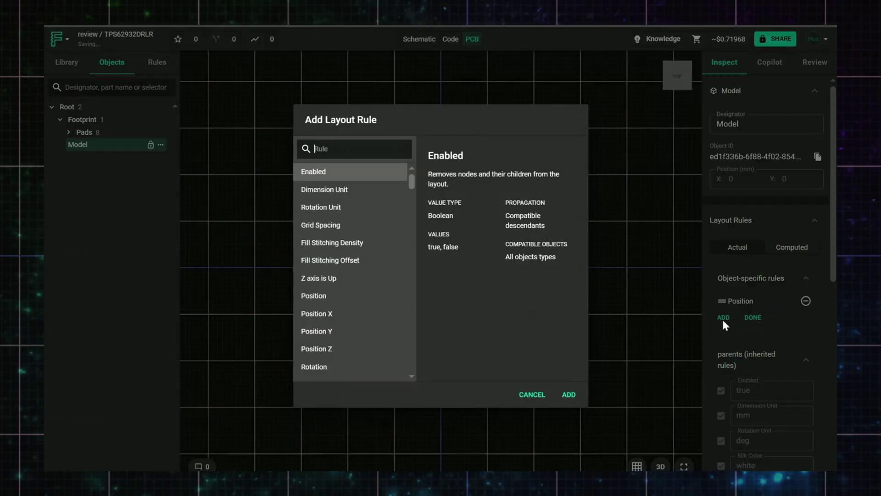
{"action": "type", "text": "asset"}
{"action": "key", "text": "Return"}
Link the Model's asset to TPS62932DRLR_3D and return the board to the 2D view.
{"action": "left_click", "coordinate": [742, 332]}
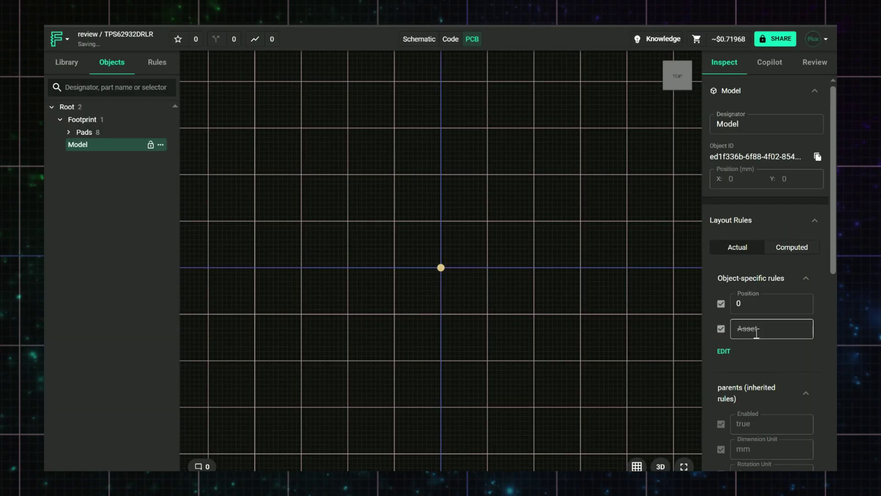
{"action": "left_click", "coordinate": [762, 331]}
{"action": "left_click", "coordinate": [762, 395]}
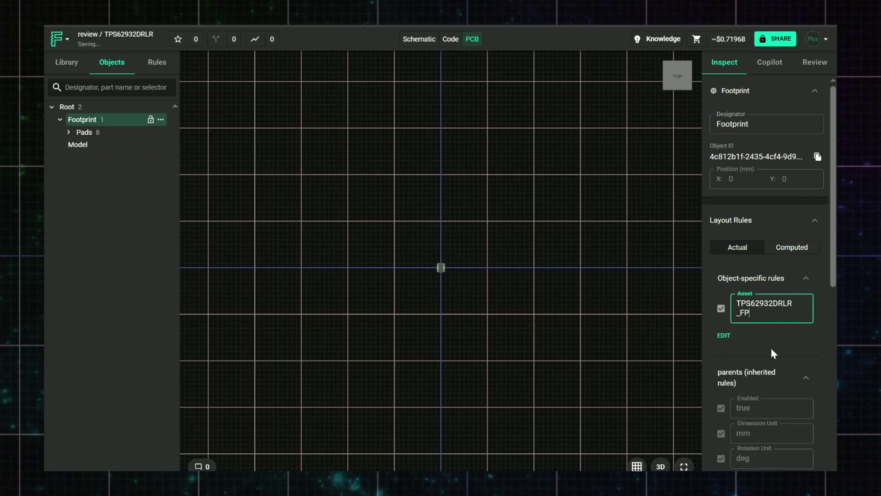
{"action": "scroll", "coordinate": [441, 275], "scroll_direction": "up", "scroll_amount": 5}
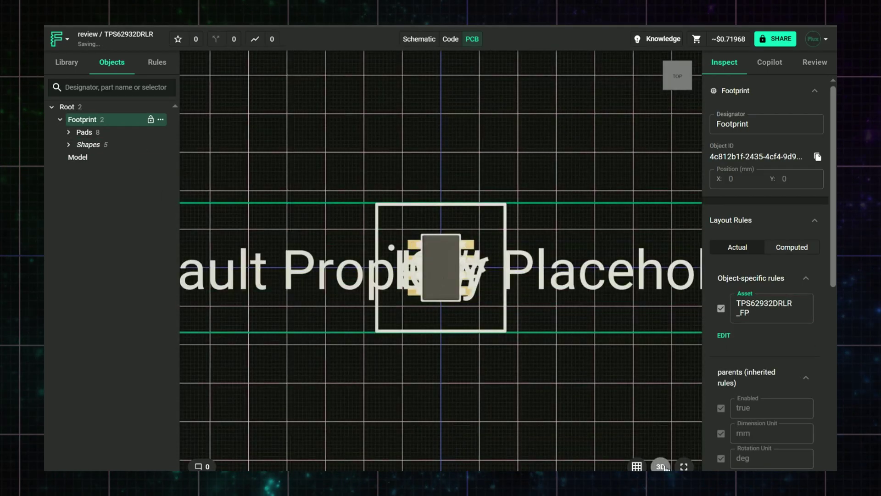
{"action": "left_click", "coordinate": [661, 466]}
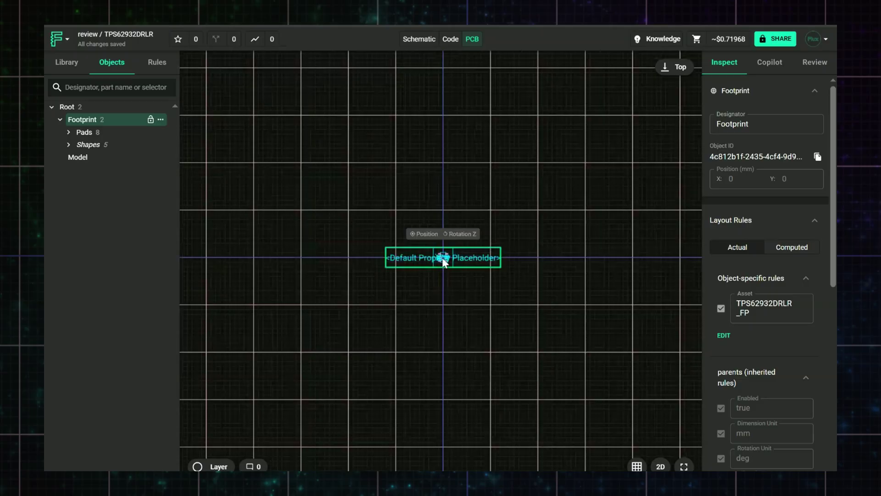